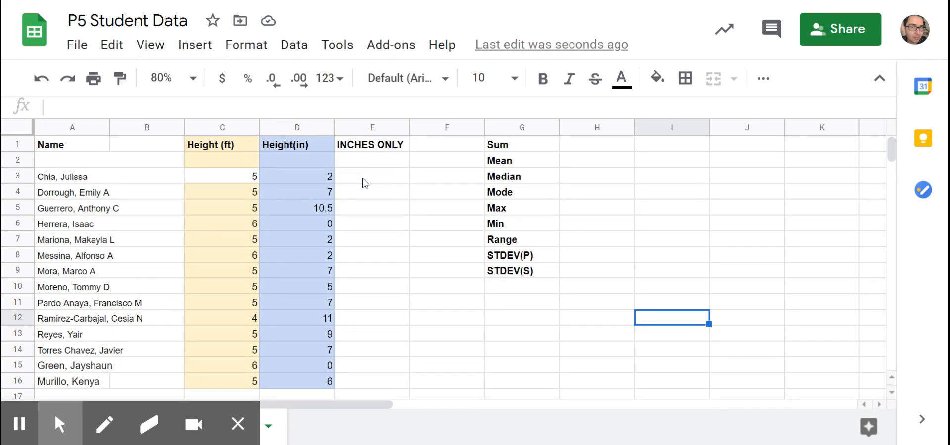
- Enter the formula =C3*12+D3 in cell E3 to convert the first student's height to inches
click(365, 183)
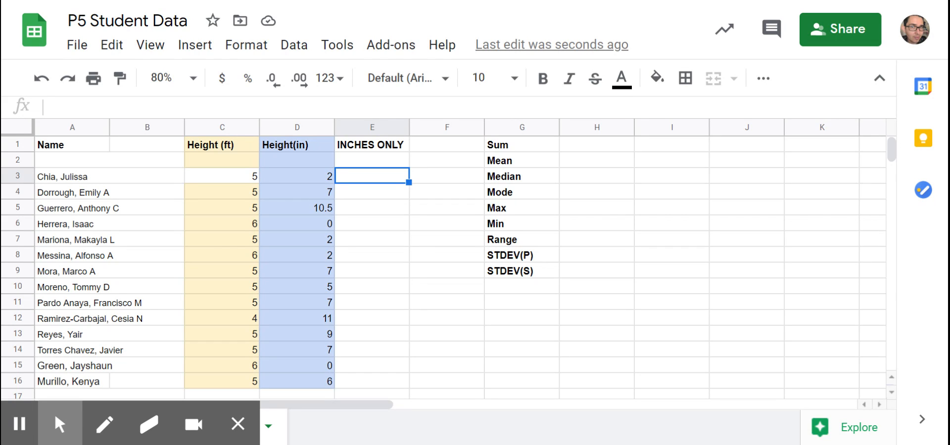
text(=)
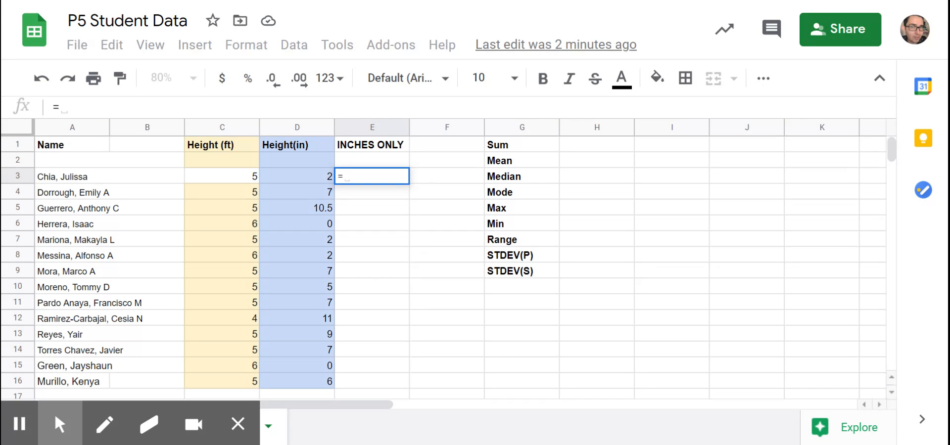
click(234, 178)
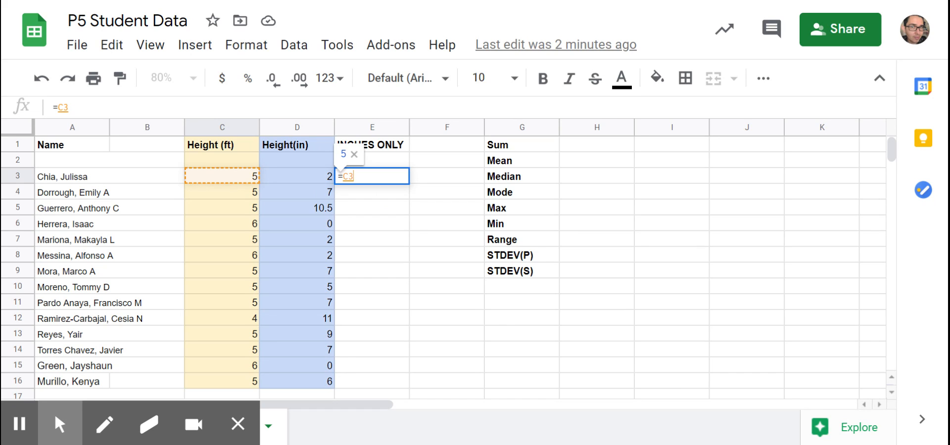
text(*12)
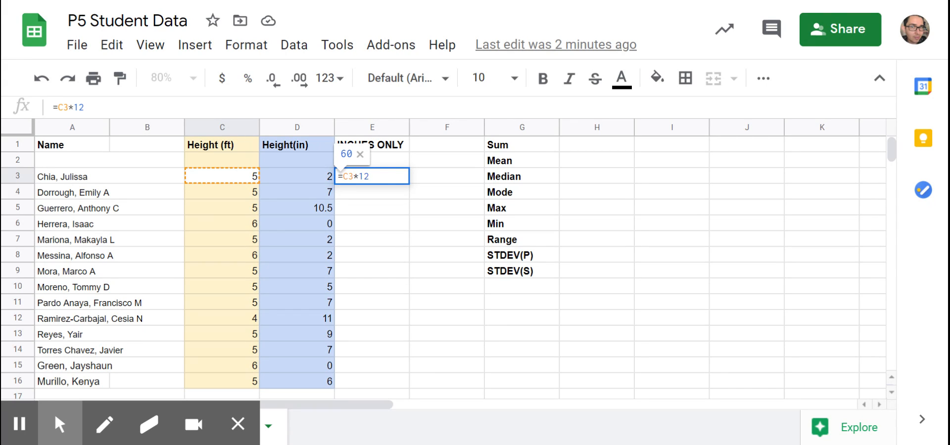
text(+)
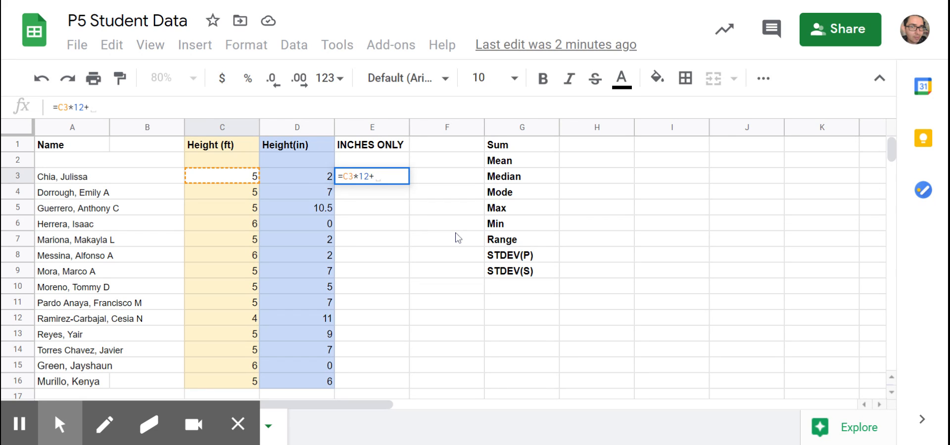
text(D3)
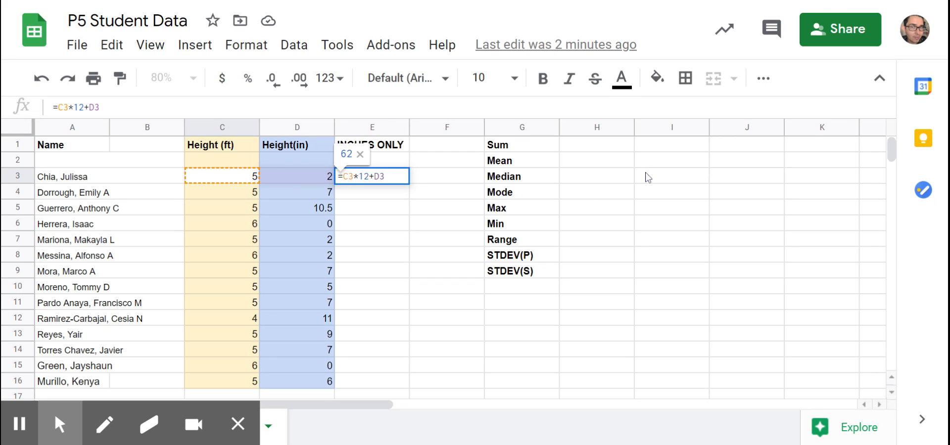
key(Return)
key(Return)
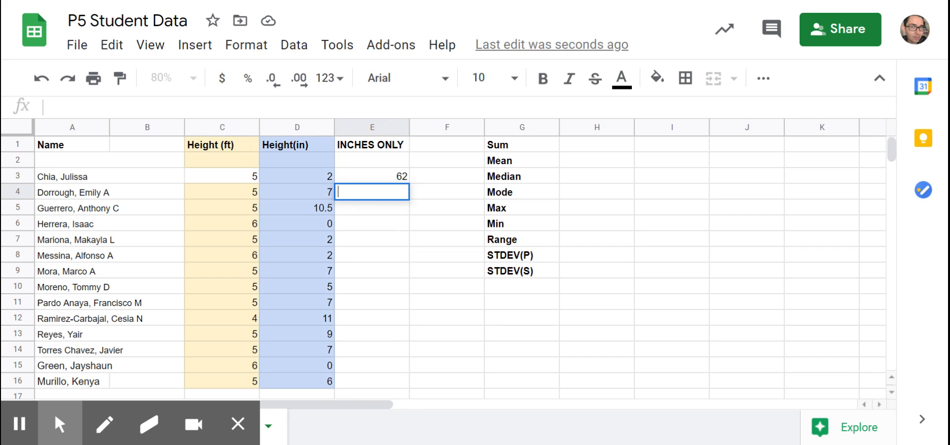
- Fill the height conversion formula from E3 down through E16 in the INCHES ONLY column
click(369, 175)
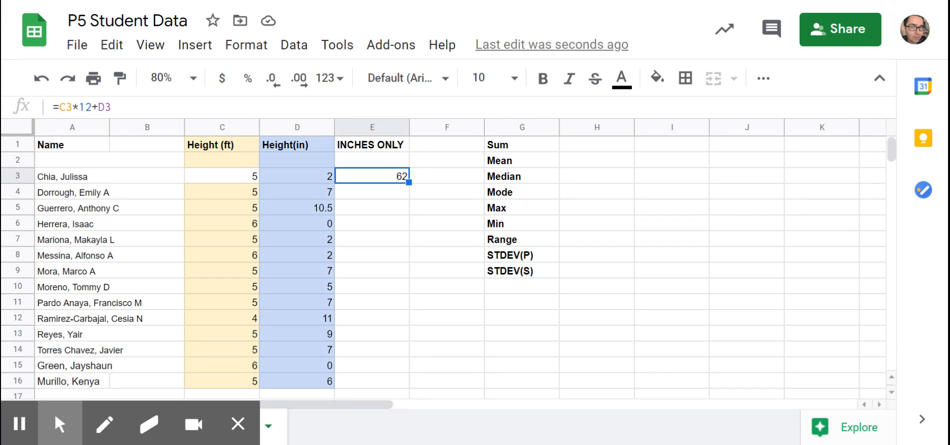
click(410, 184)
drag(410, 185, 403, 381)
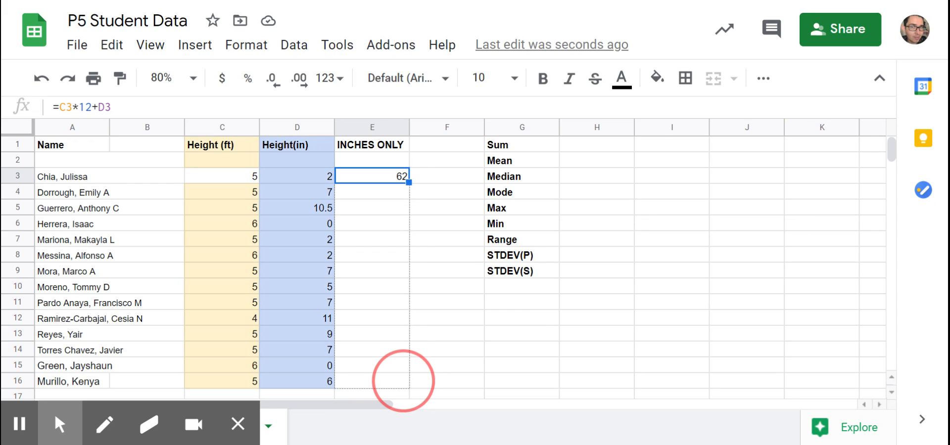
drag(404, 381, 403, 382)
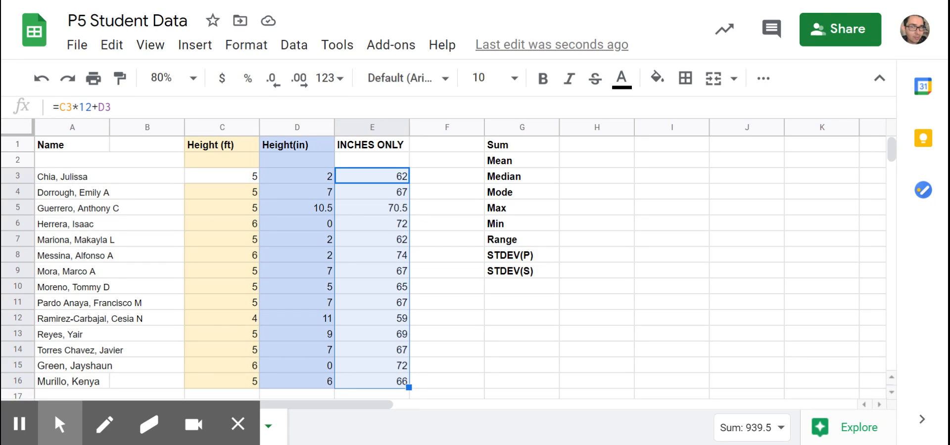
click(538, 369)
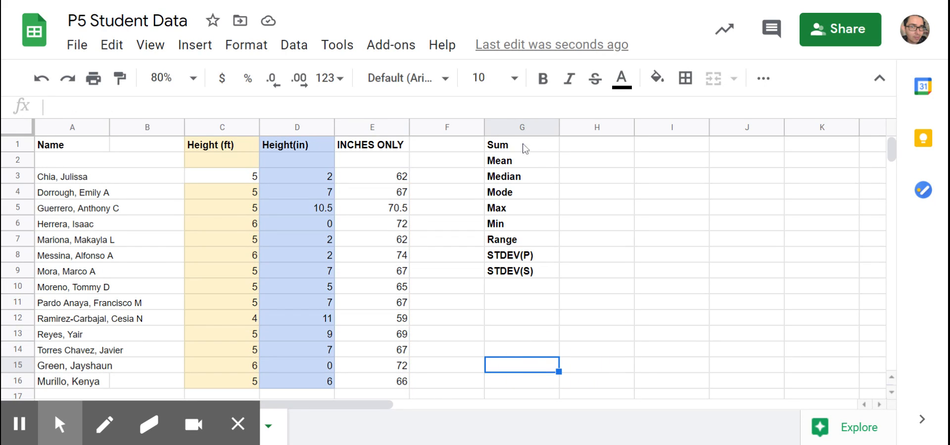
- Enter =sum(E3:E16) in cell H1 for the Sum and dismiss the autofill suggestion
click(569, 148)
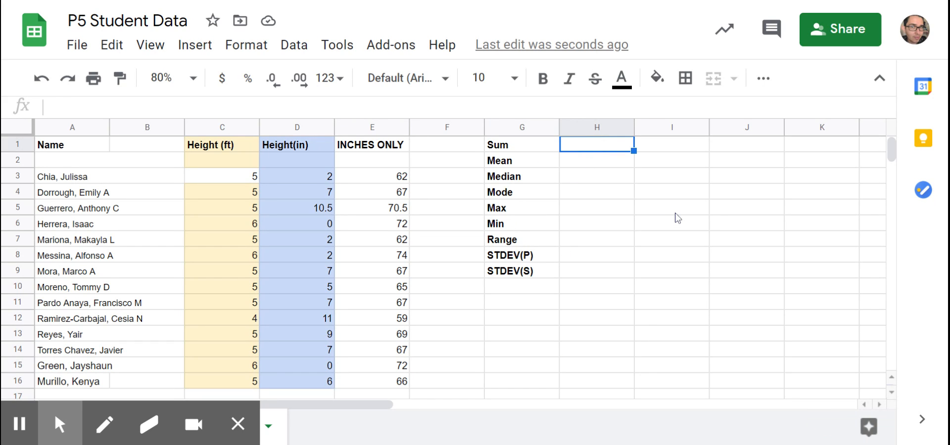
text(=)
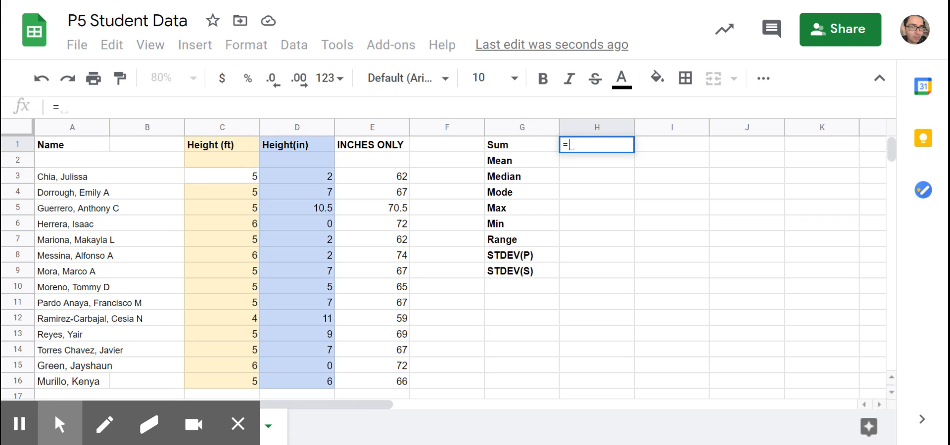
text(sum)
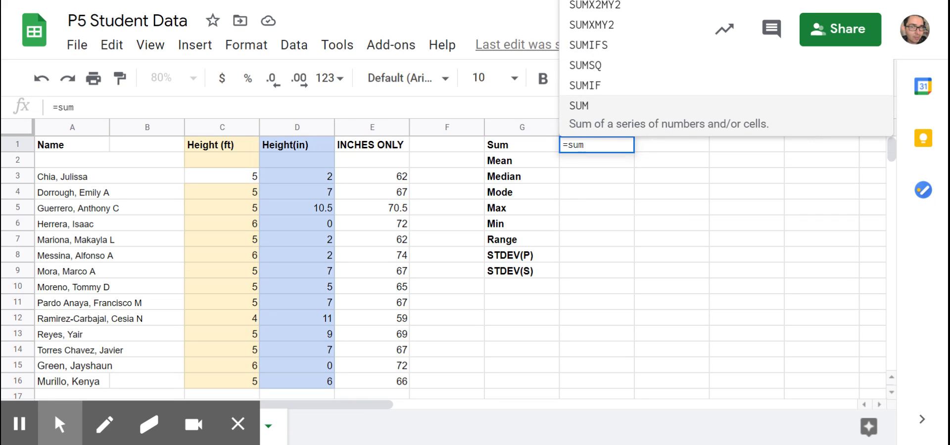
text(()
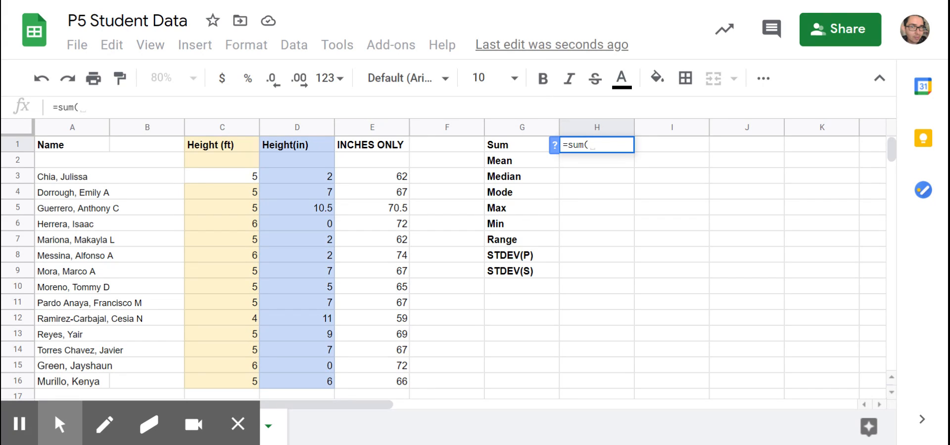
click(387, 179)
drag(388, 179, 380, 380)
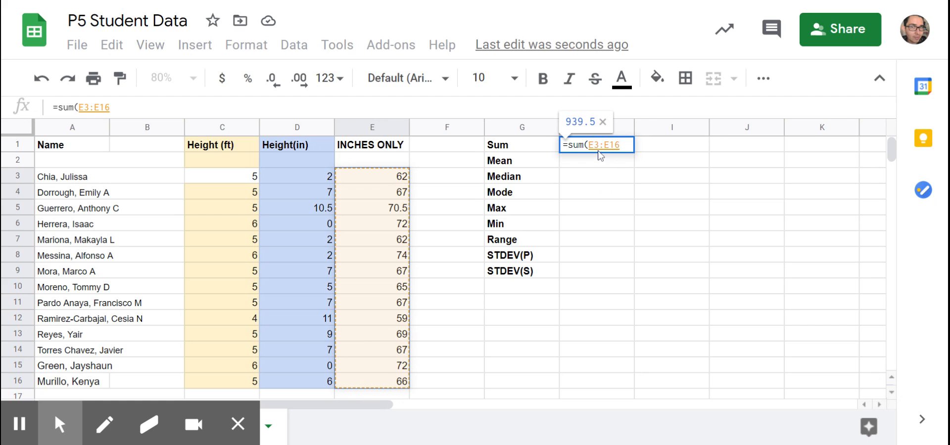
text())
key(Return)
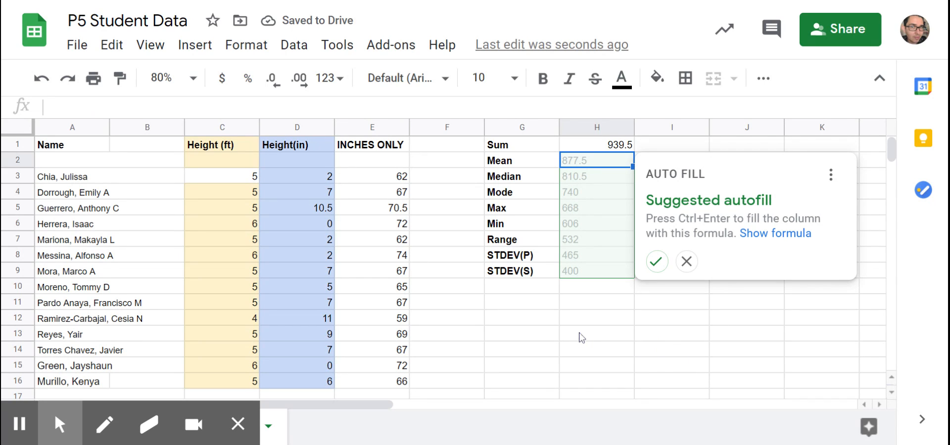
click(687, 261)
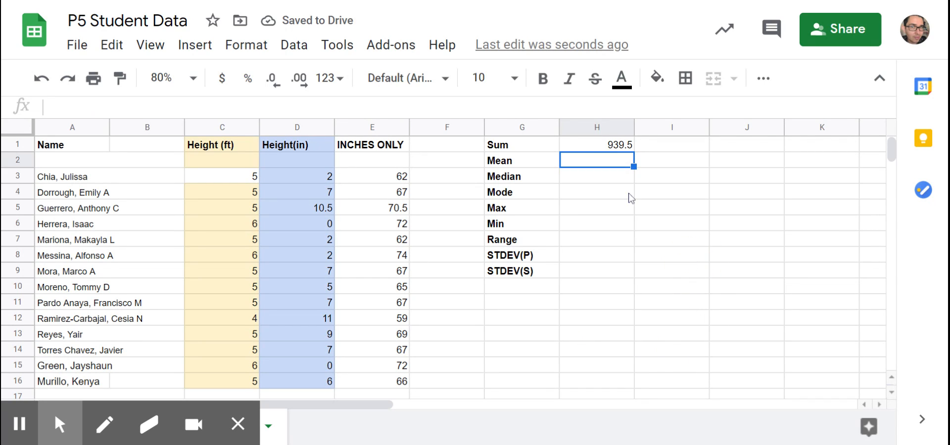
- Calculate the Mean in cell H2 with the formula =average(E3:E16)
click(582, 164)
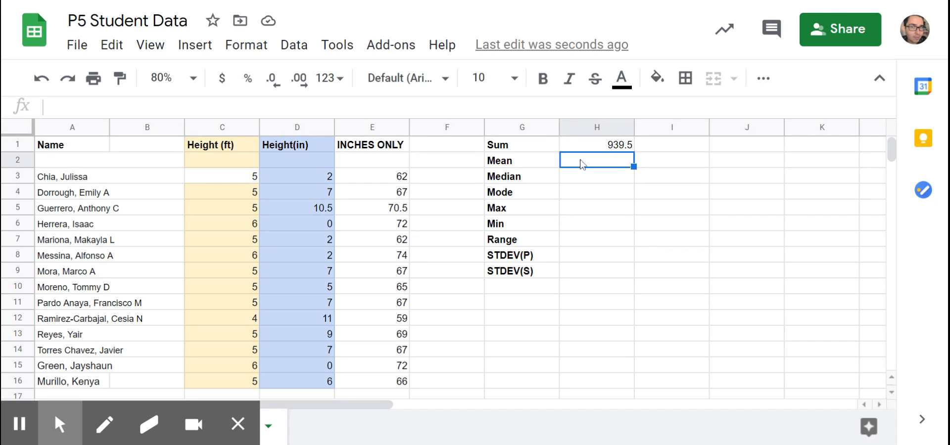
text(=)
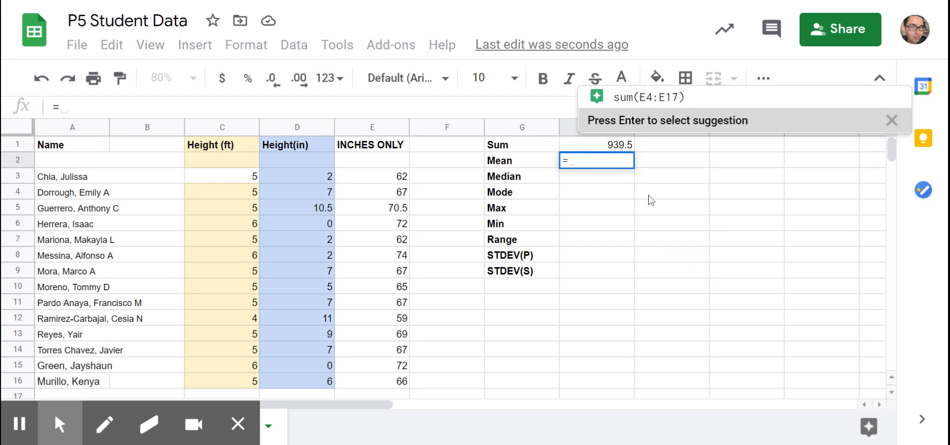
text(average)
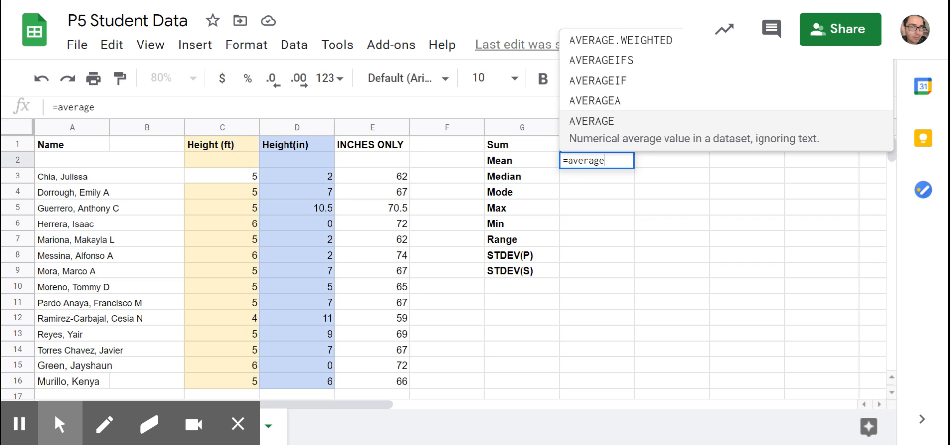
text(()
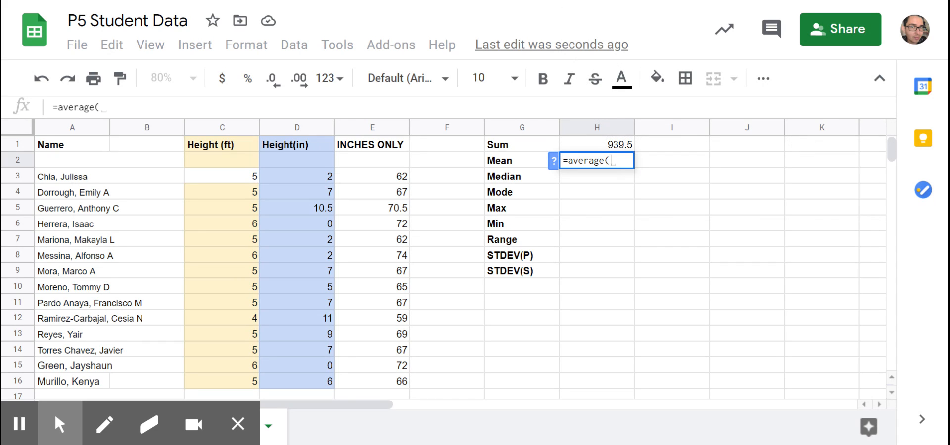
click(382, 181)
drag(382, 181, 385, 379)
text())
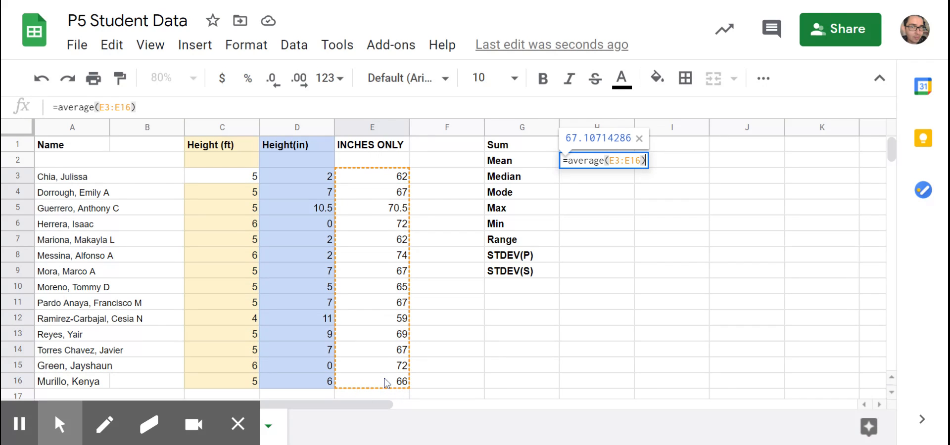
key(Return)
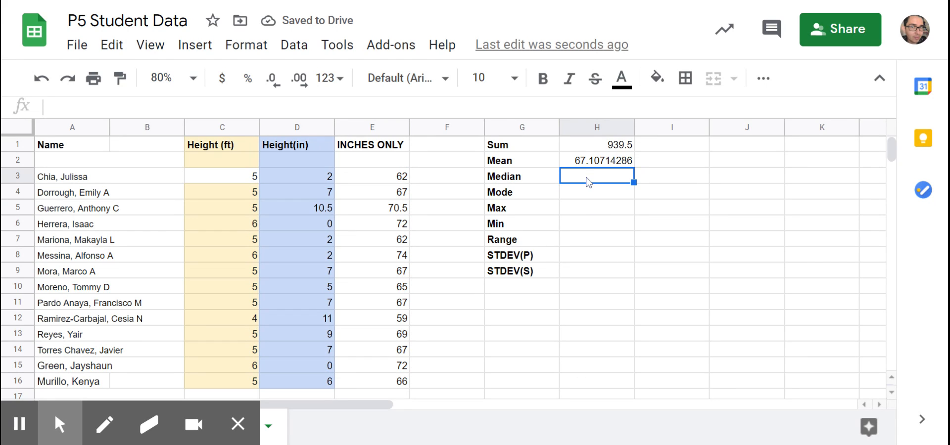
- Calculate the Median in cell H3 with the formula =median(E3:E16)
text(=median()
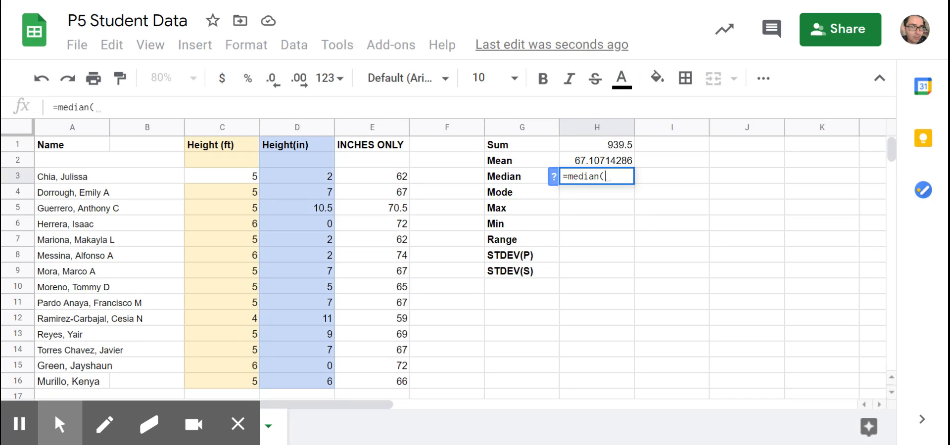
text(E3)
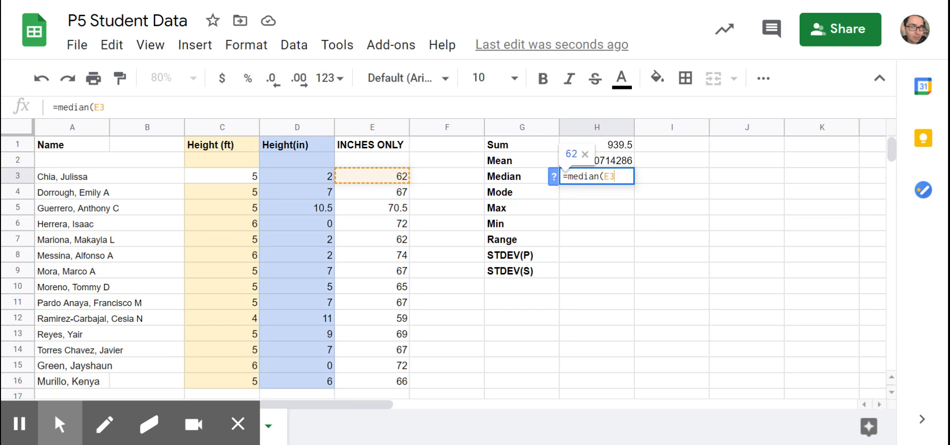
text(:)
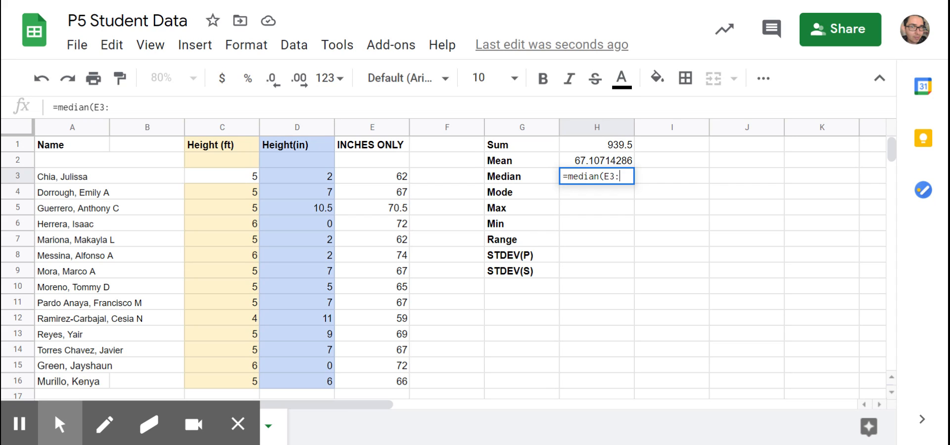
text(E16)
key(BackSpace)
text())
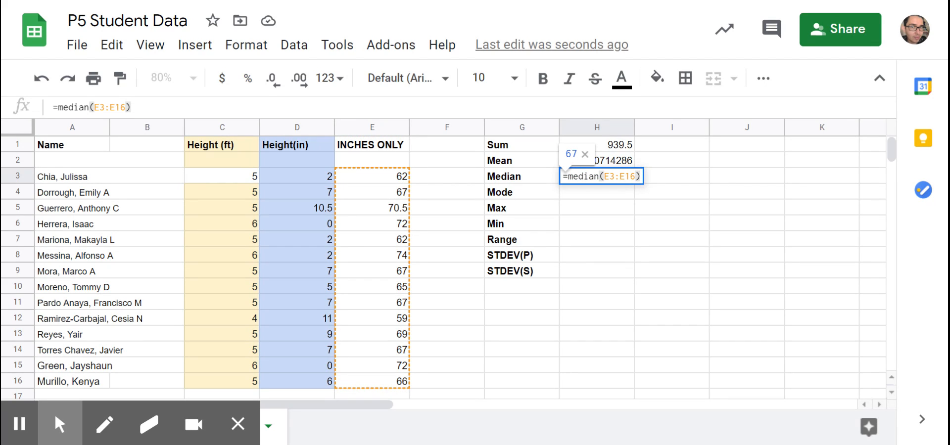
key(Return)
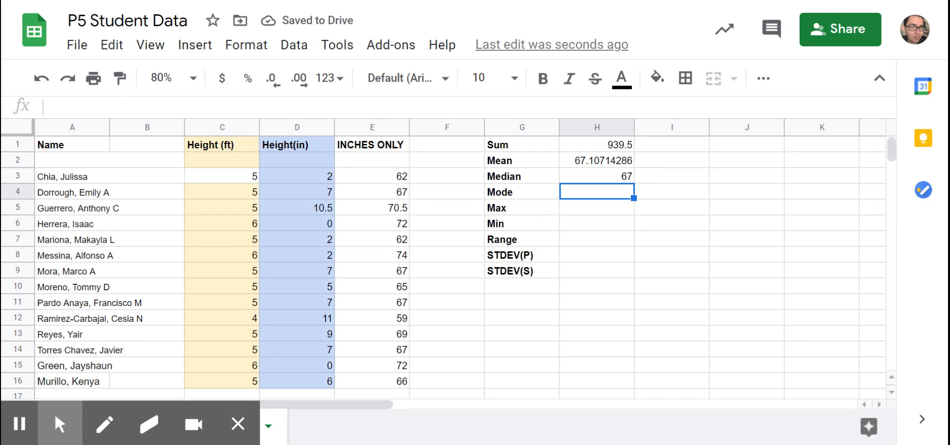
- Calculate the Mode in cell H4 using MODE.MULT over the range E3:E16
text(=)
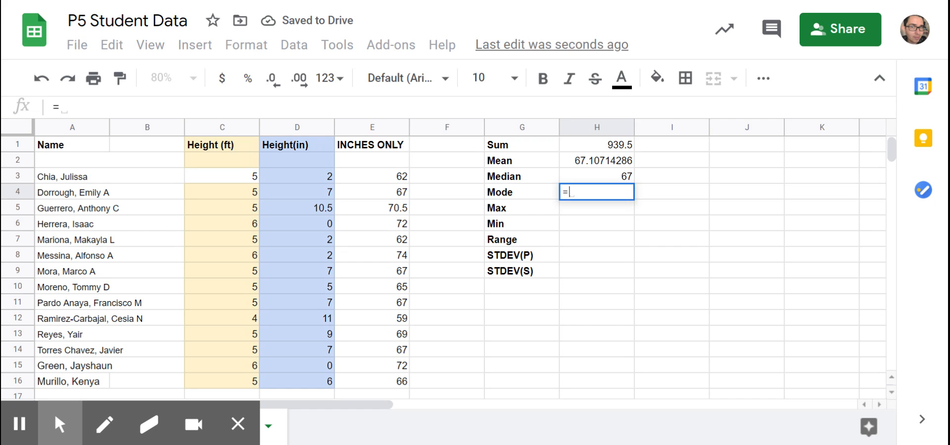
text(mode)
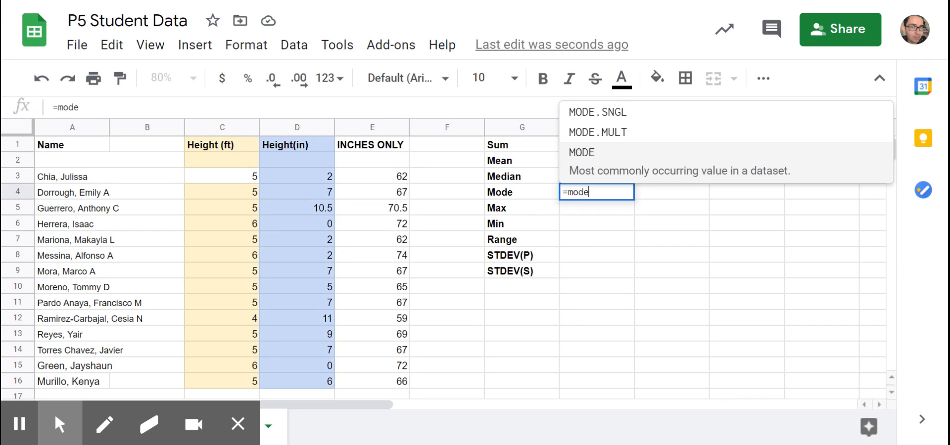
click(614, 133)
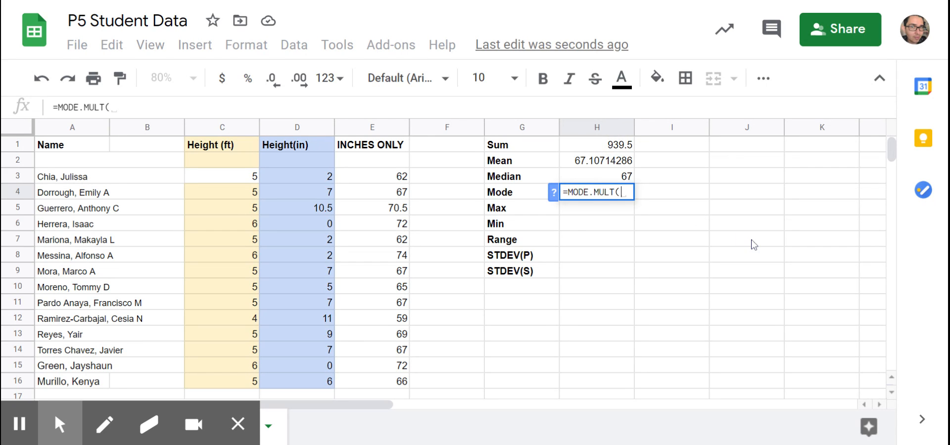
drag(388, 165, 389, 221)
click(391, 177)
drag(375, 178, 381, 391)
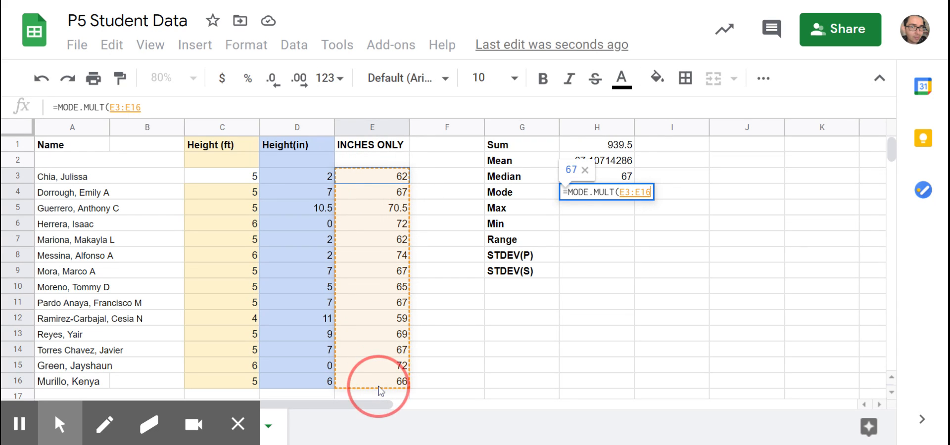
key(Return)
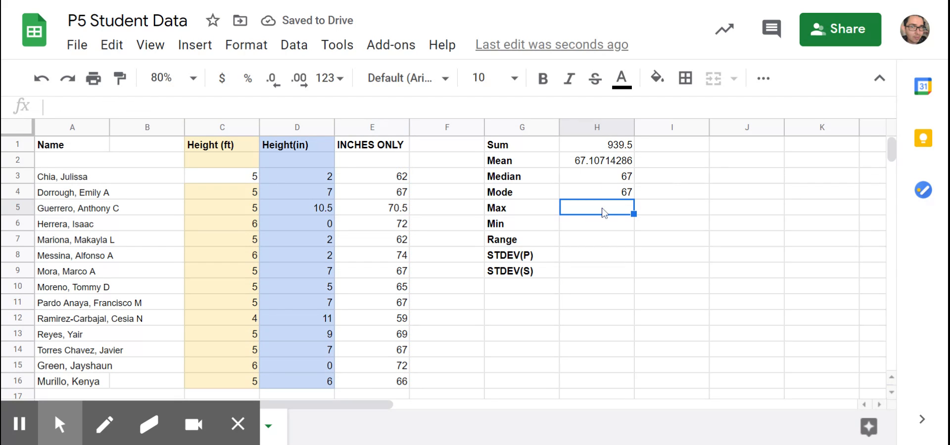
- Calculate the Max in cell H5 with the MAX function over the range E3:E16
text(=max)
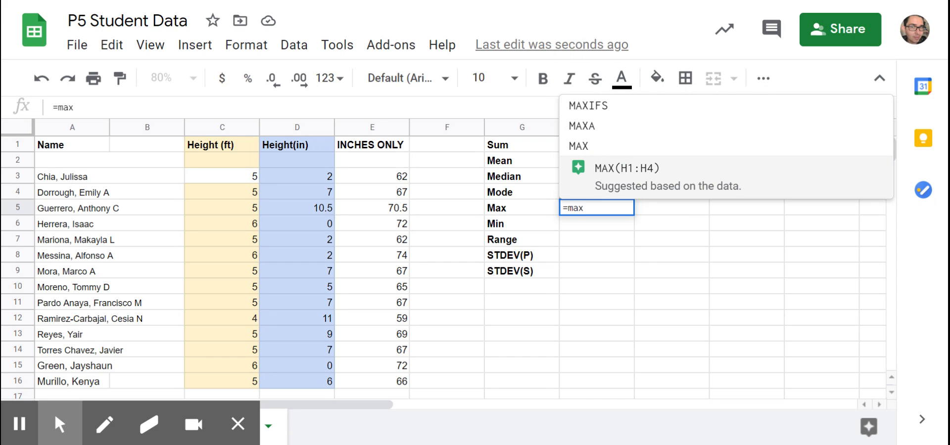
text(()
drag(386, 179, 387, 381)
key(Return)
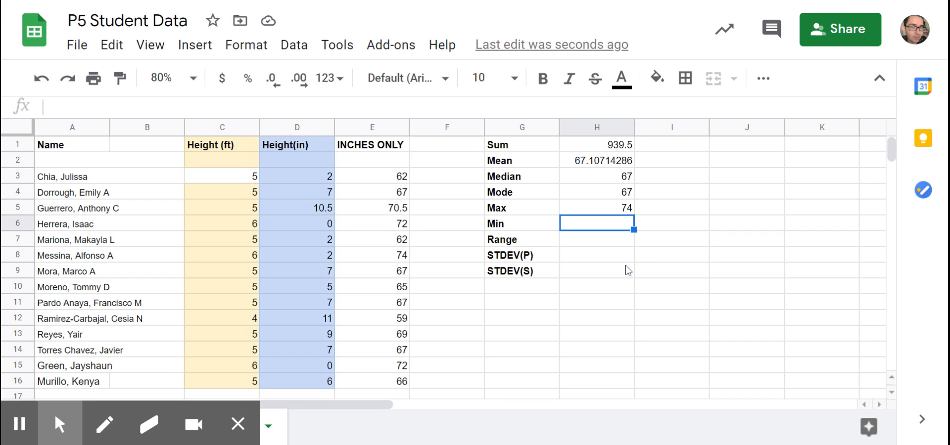
- Calculate the Min in cell H6 with the formula =min(E3:E16)
text(=)
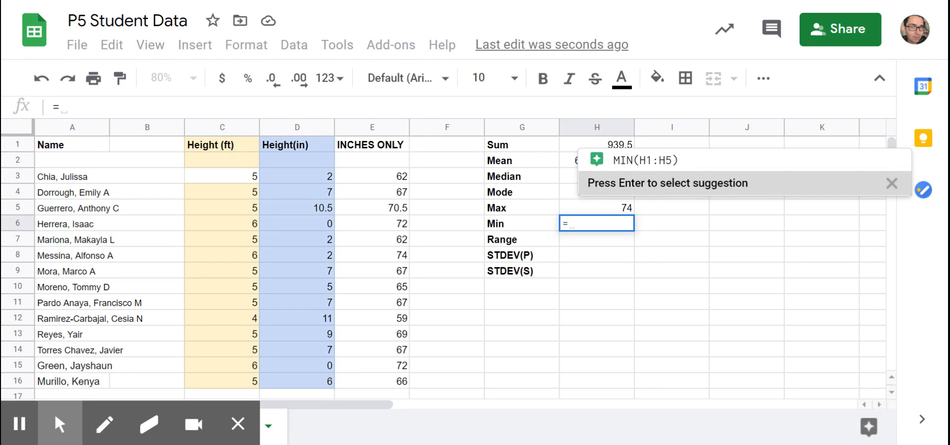
text(min()
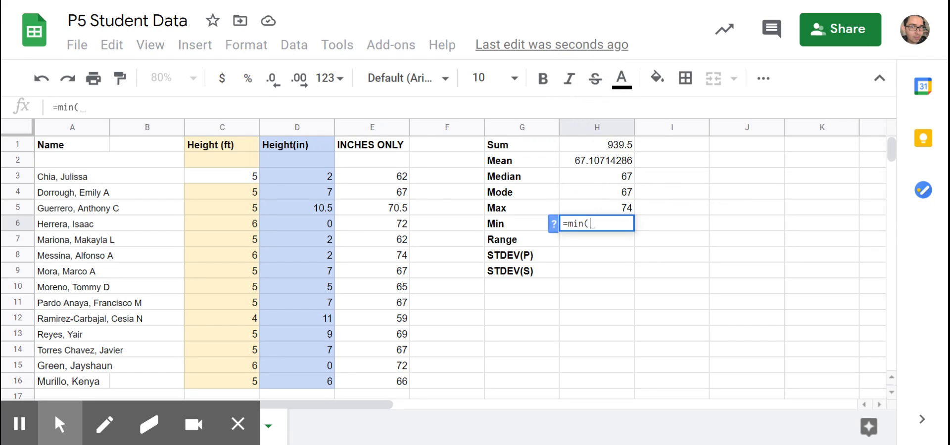
drag(384, 179, 383, 381)
text())
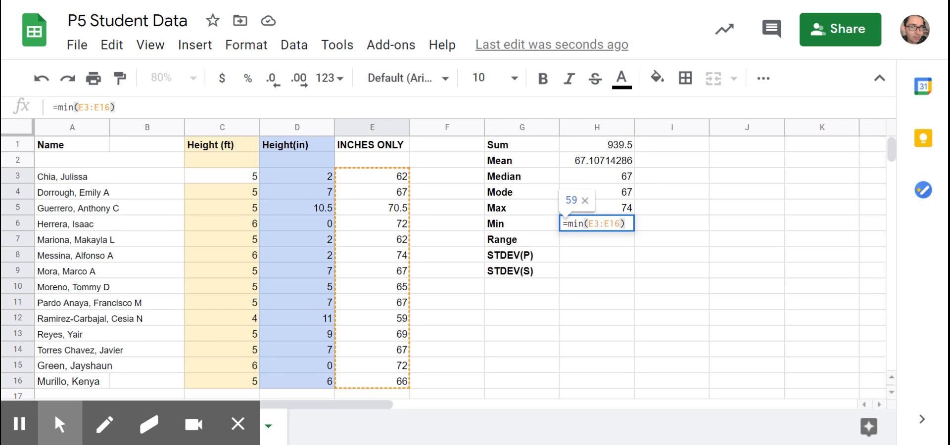
key(Return)
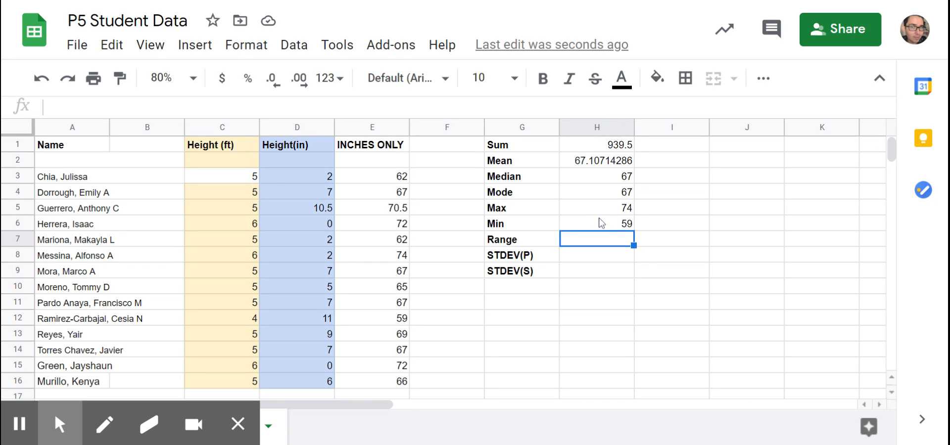
text(=h)
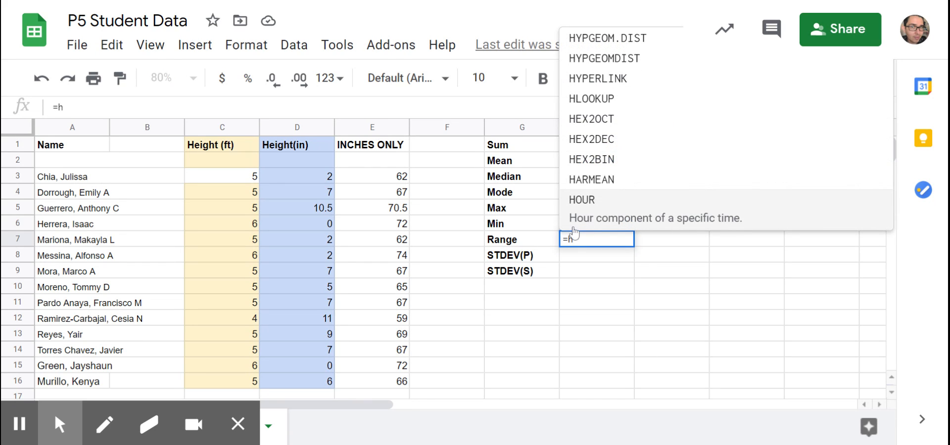
text(7)
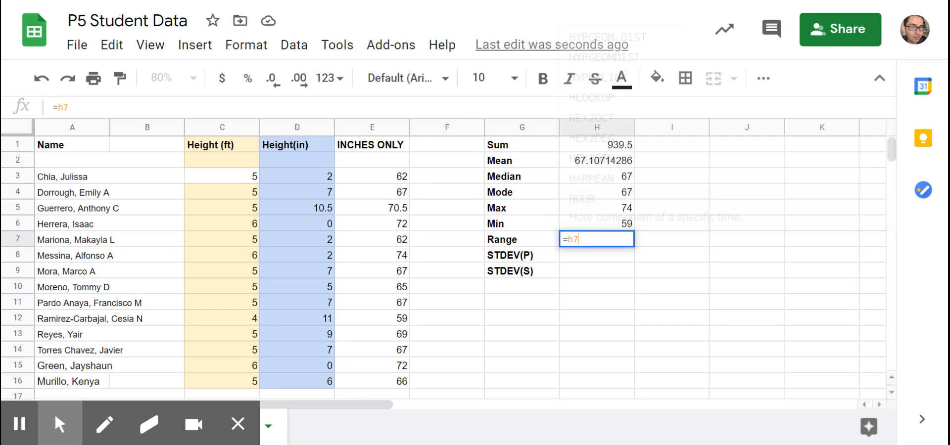
key(BackSpace)
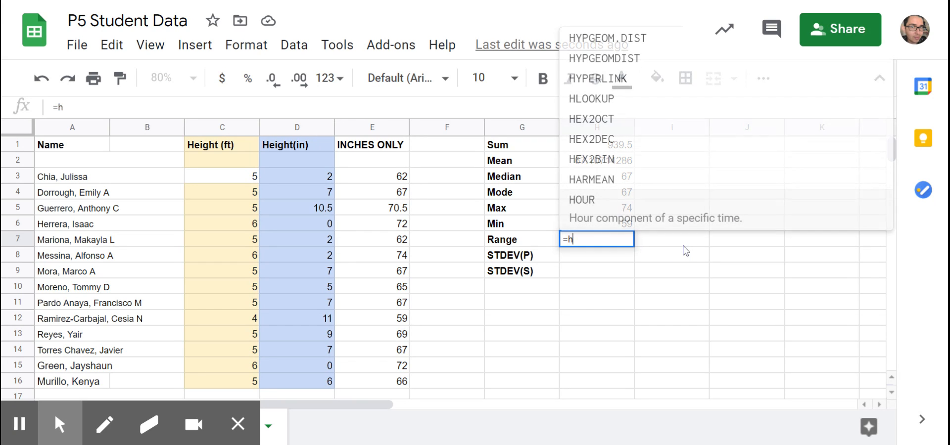
key(BackSpace)
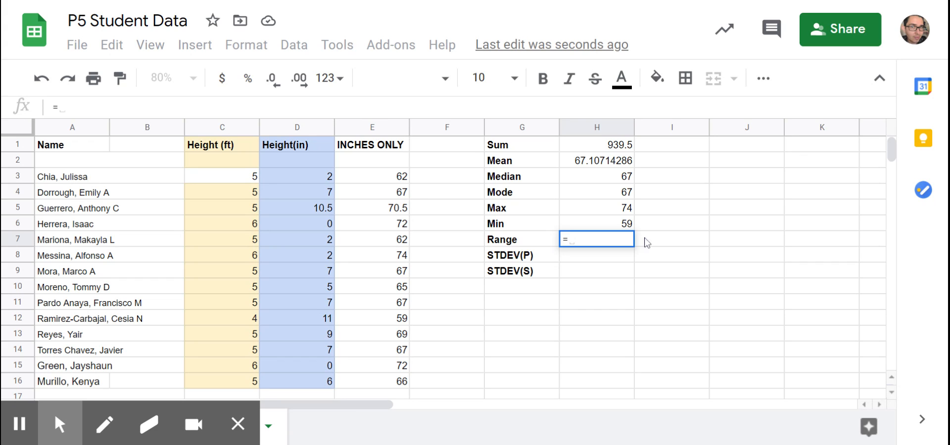
key(BackSpace)
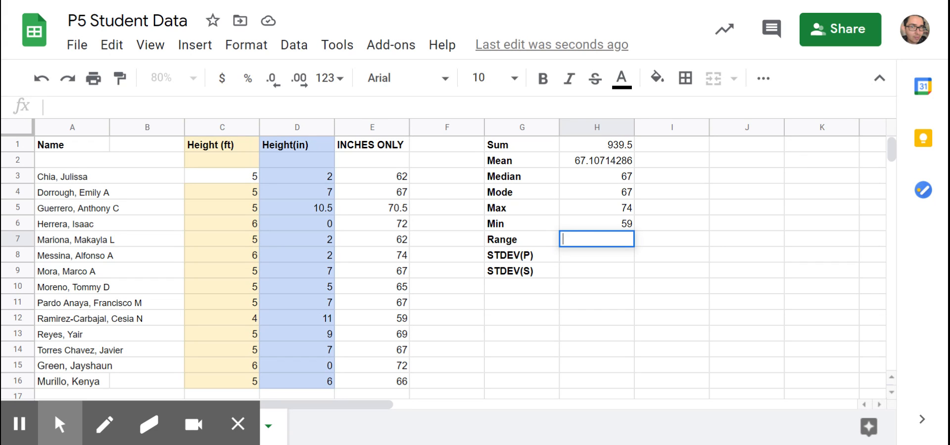
click(597, 211)
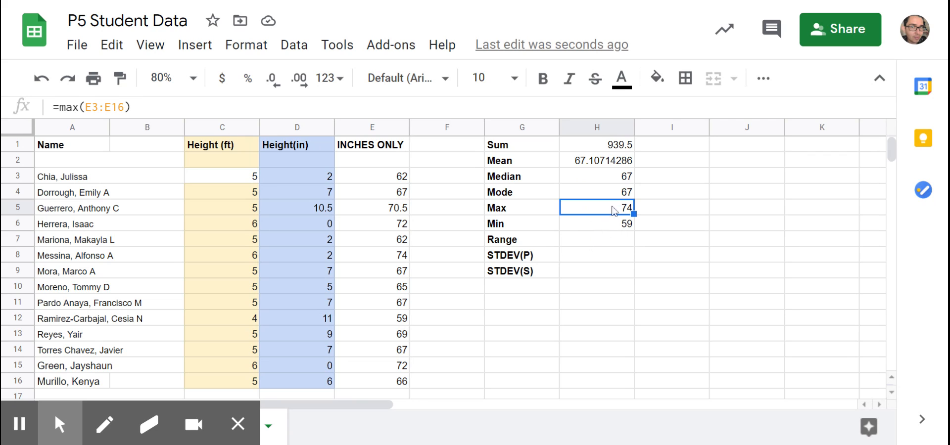
click(603, 228)
click(602, 210)
click(605, 224)
- Enter H5 in the Range cell H7 as the start of the subtraction
click(575, 241)
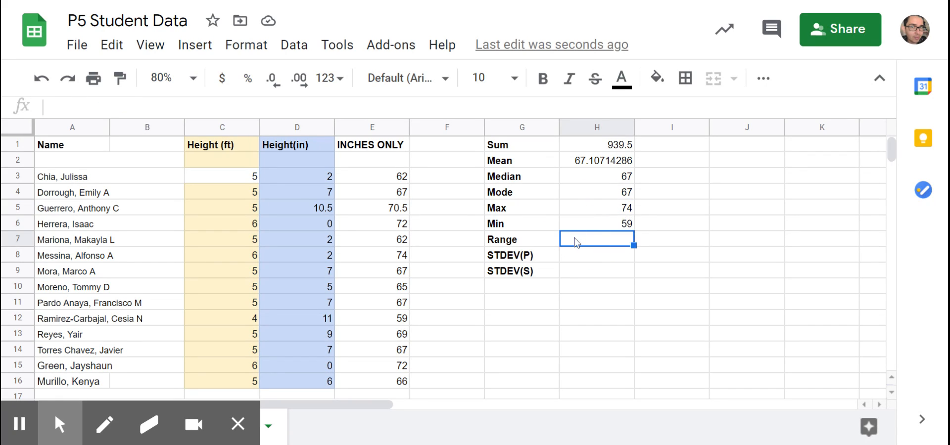
text(H5)
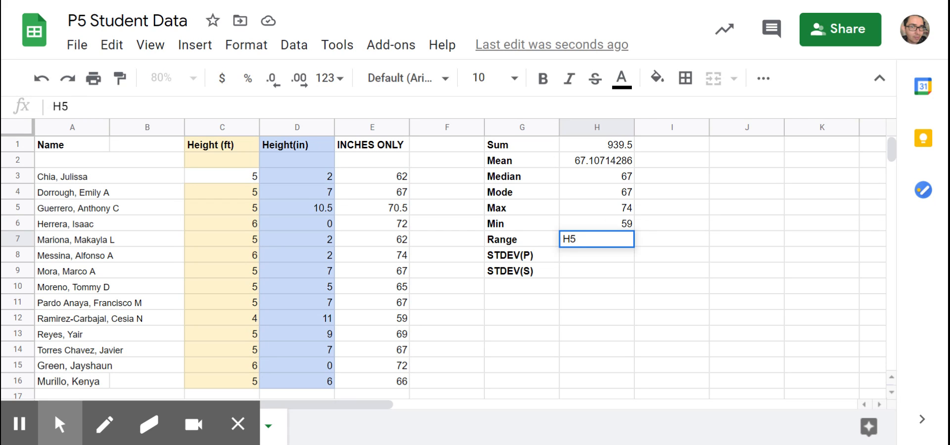
key(Left)
key(Left)
key(Left)
key(Right)
key(Right)
key(Right)
click(575, 239)
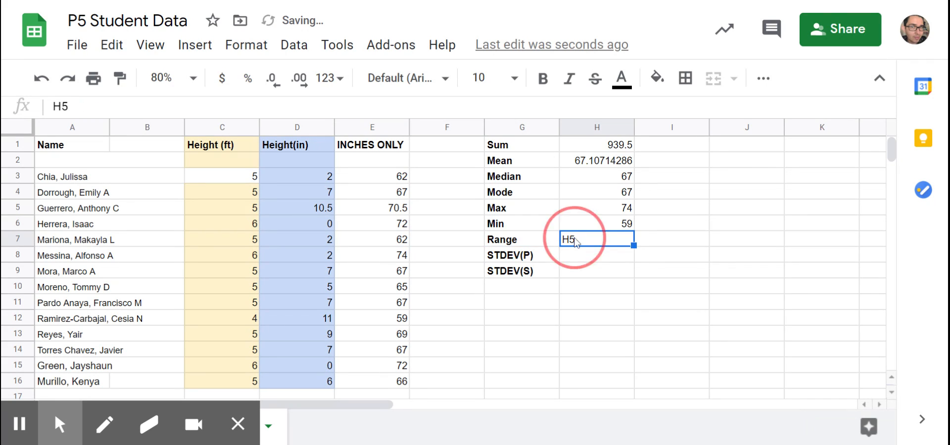
- Turn the entry in cell H7 into the formula =H5-h6 to calculate the Range
double_click(575, 238)
key(Left)
key(Left)
text(=)
key(Right)
key(Right)
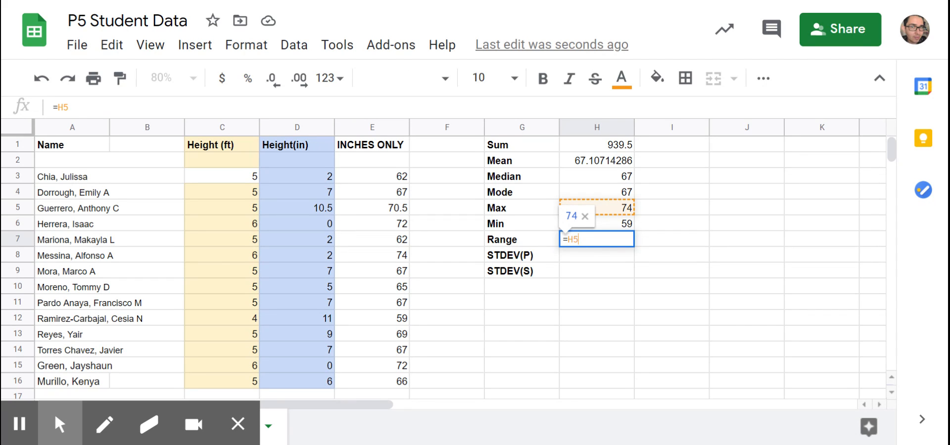
text(=)
key(BackSpace)
text(-h6)
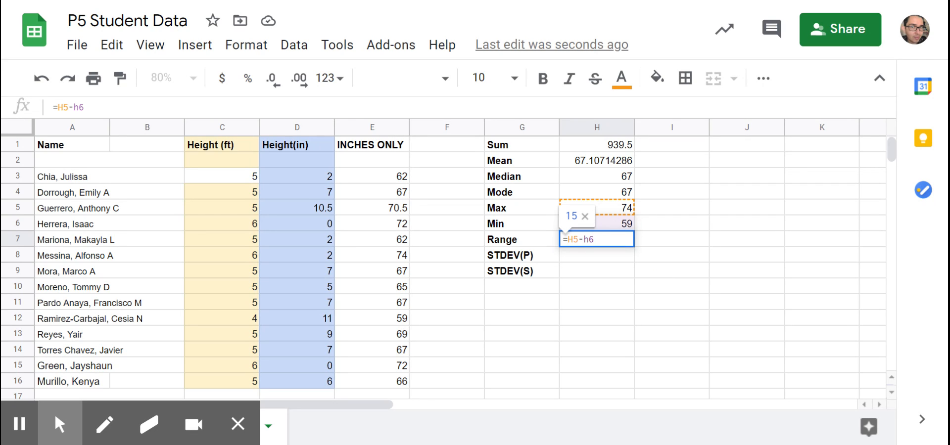
key(Return)
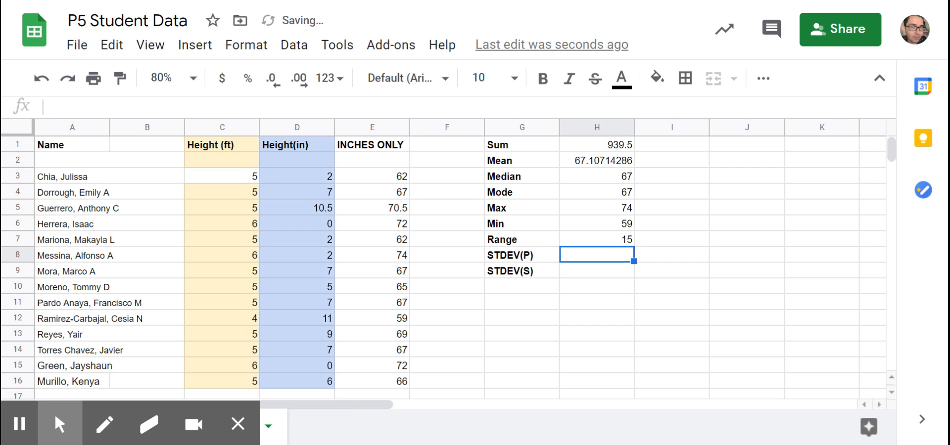
- Calculate the population standard deviation in cell H8 with the formula =STDEV.P(E3:E16)
text(=stdev)
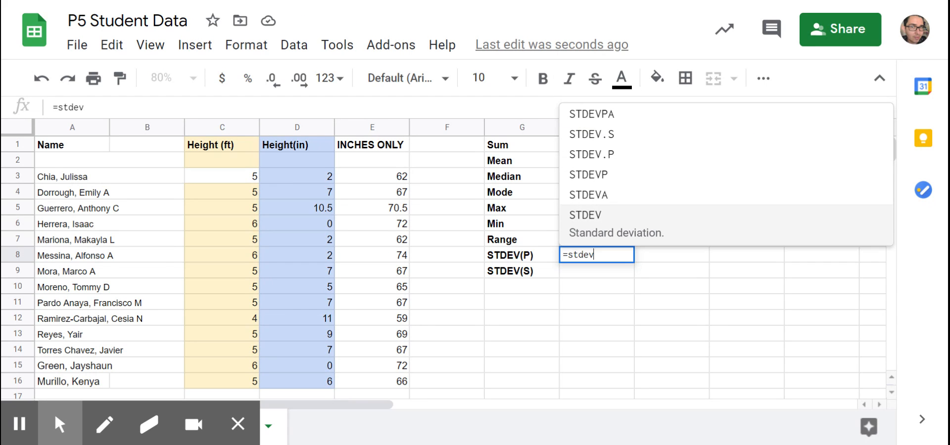
click(600, 156)
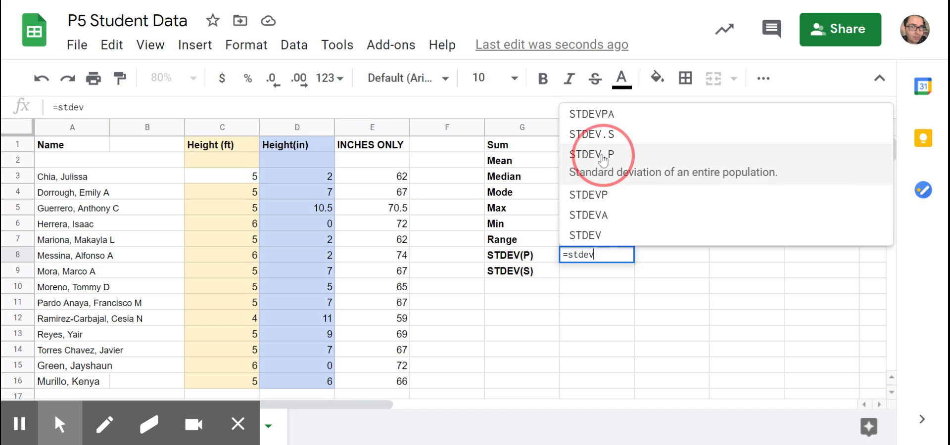
drag(390, 179, 380, 385)
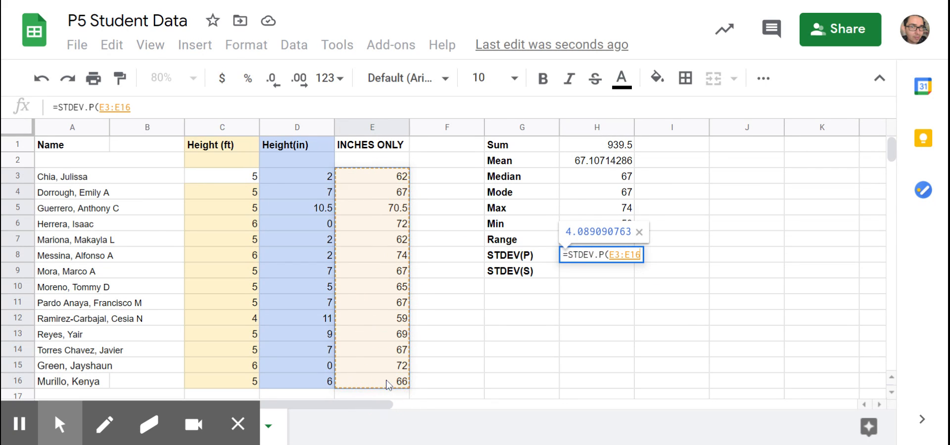
text())
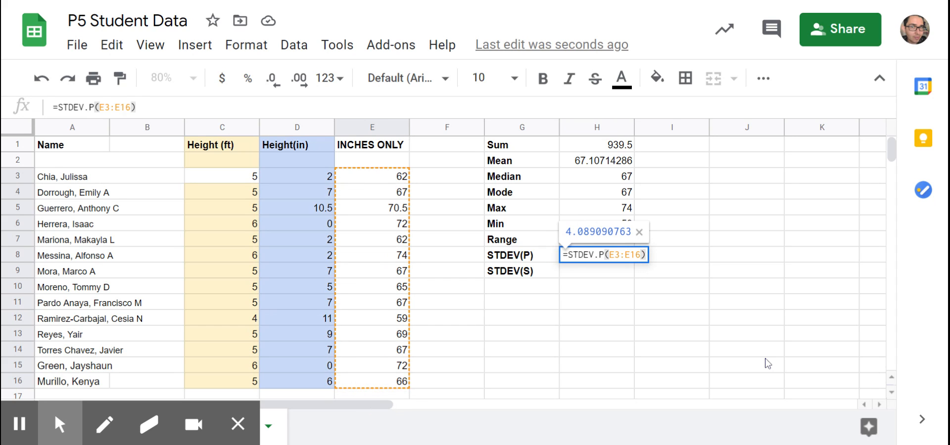
key(Return)
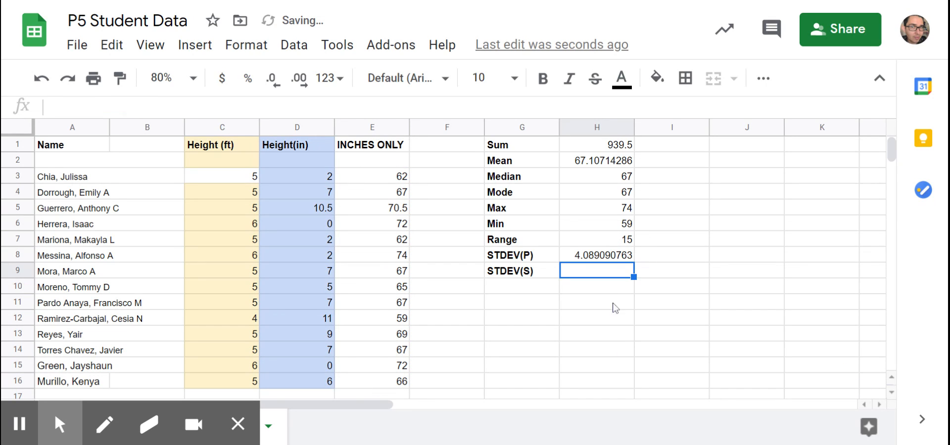
- Calculate the sample standard deviation in cell H9 with the formula =stdev.s(E3:E16)
text(=)
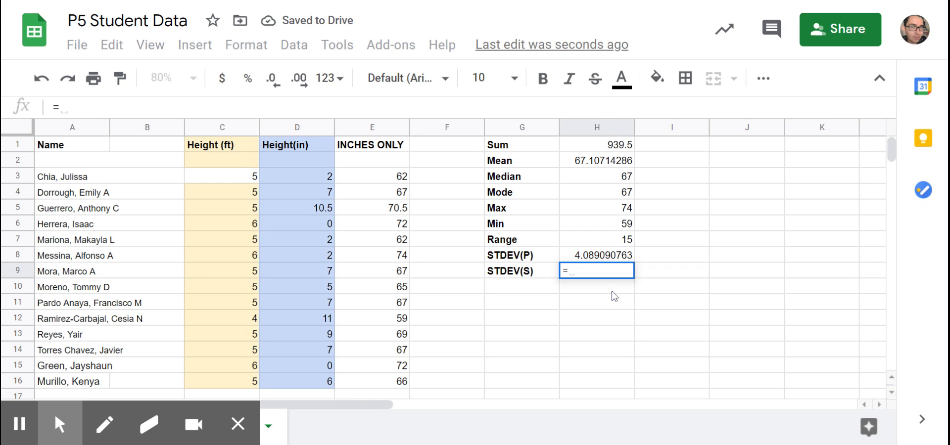
text(stdev.s)
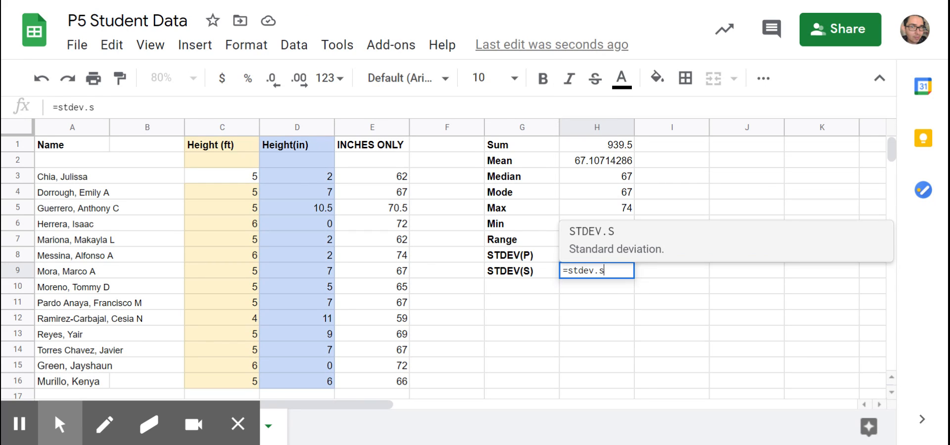
click(391, 180)
shift+click(394, 198)
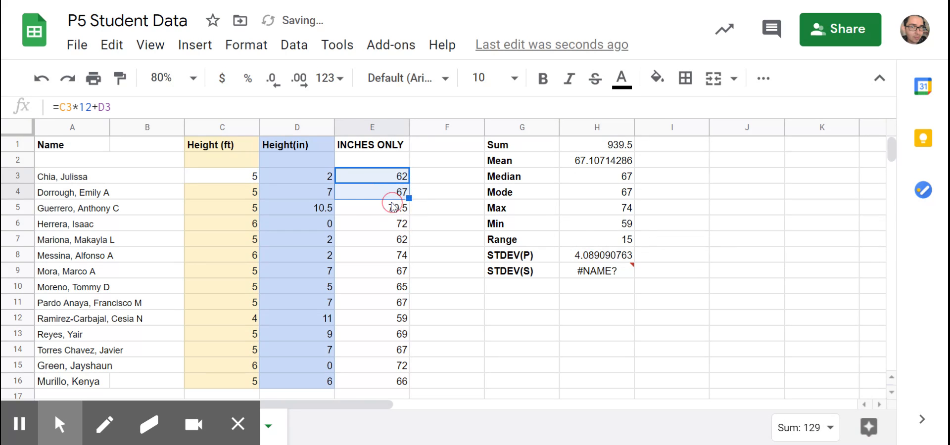
double_click(614, 274)
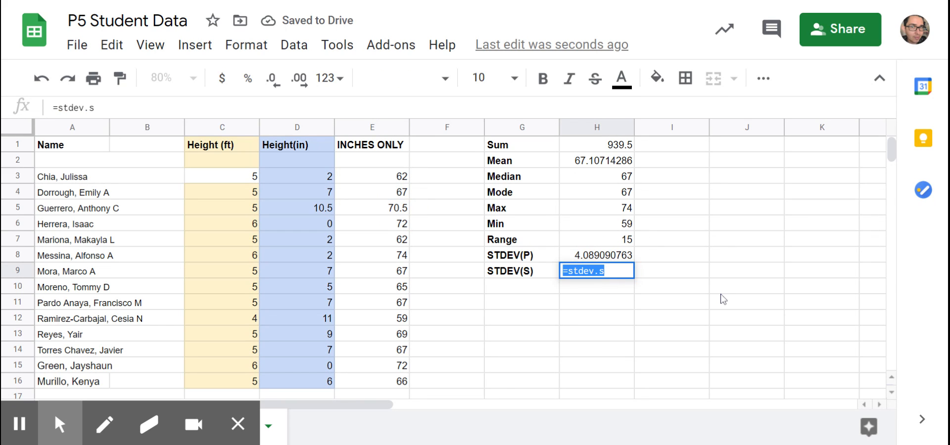
text(()
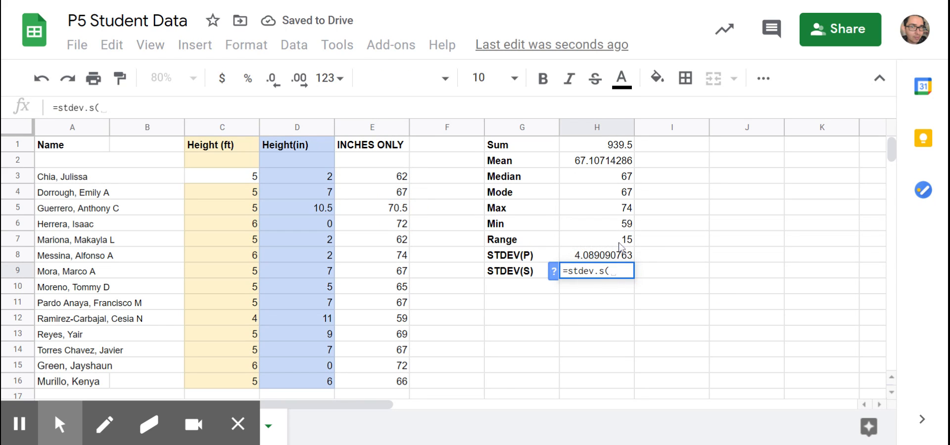
drag(391, 177, 386, 384)
text())
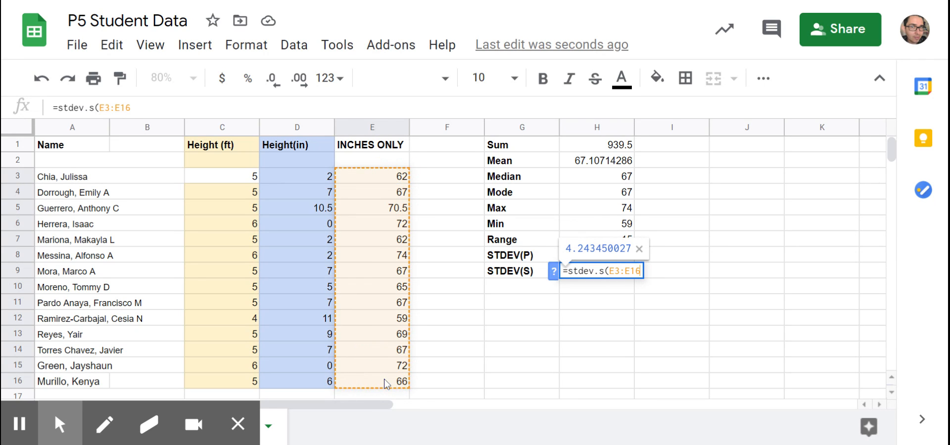
key(Return)
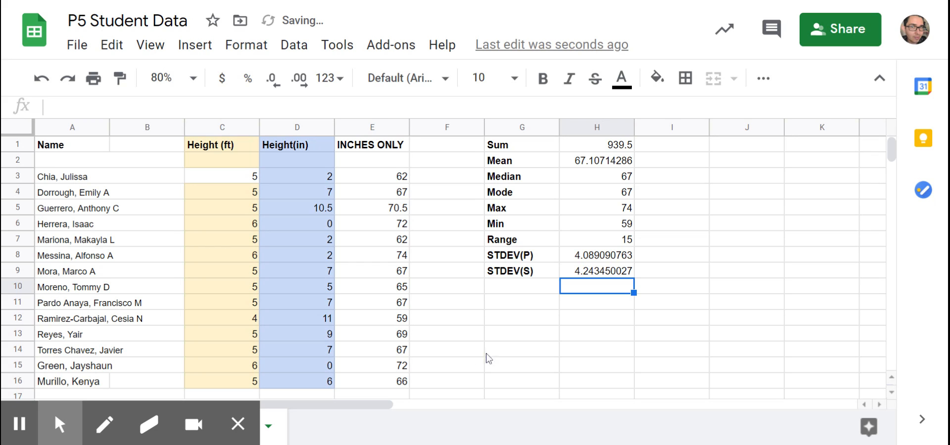